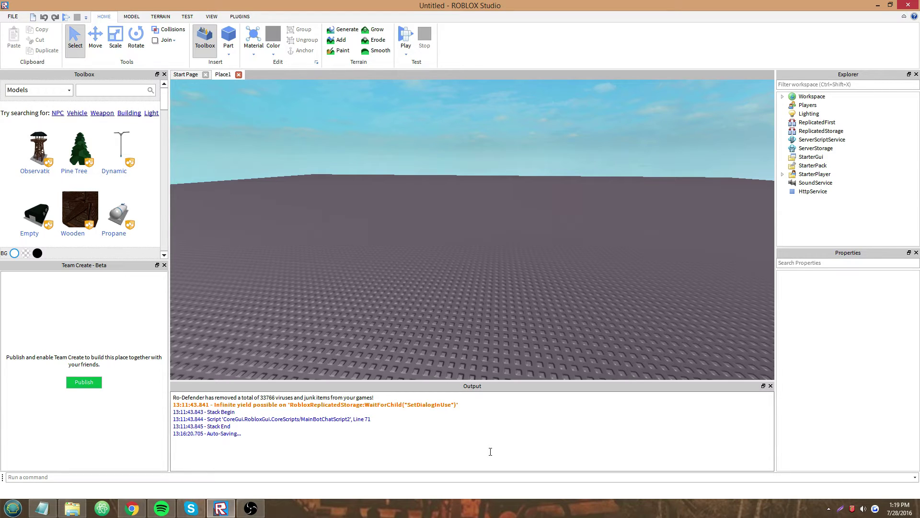
# Step: Insert a ScreenGui into StarterGui with a TextButton inside it
pyautogui.rightClick(811, 157)
pyautogui.moveTo(825, 292)
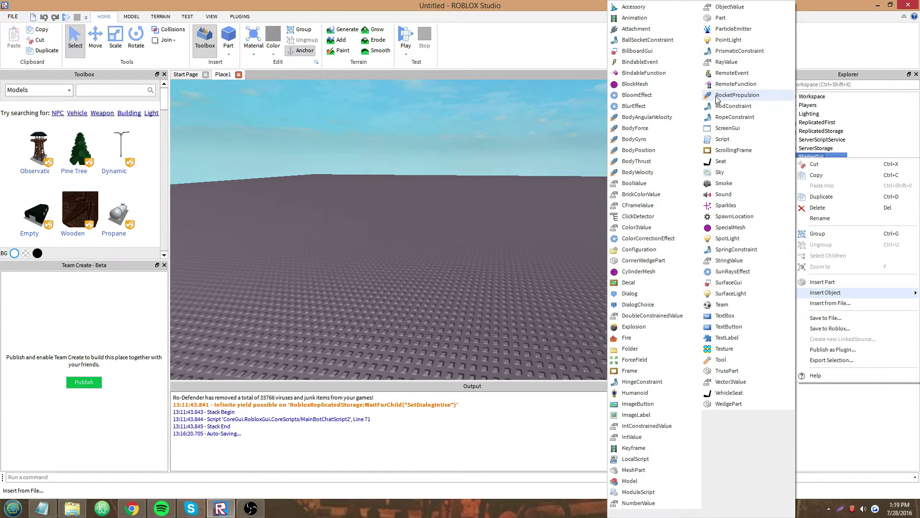
pyautogui.click(722, 133)
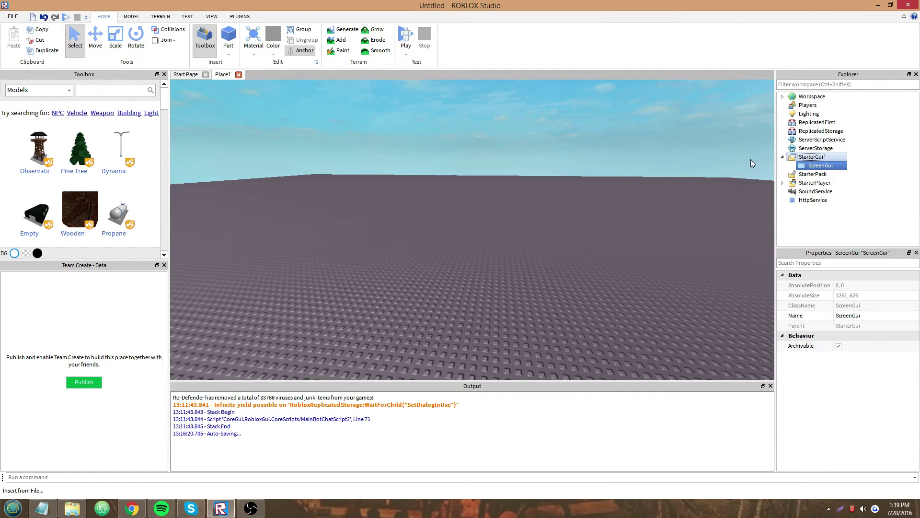
pyautogui.rightClick(816, 165)
pyautogui.moveTo(826, 299)
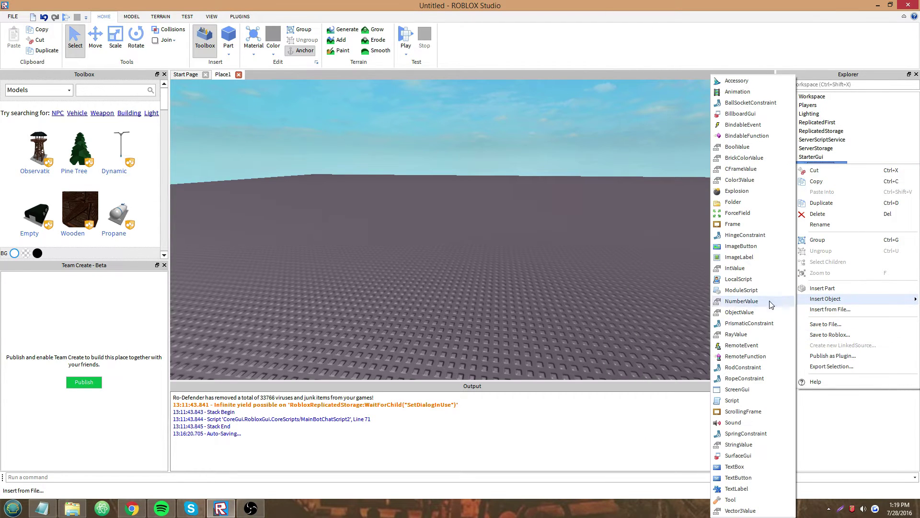
pyautogui.click(729, 478)
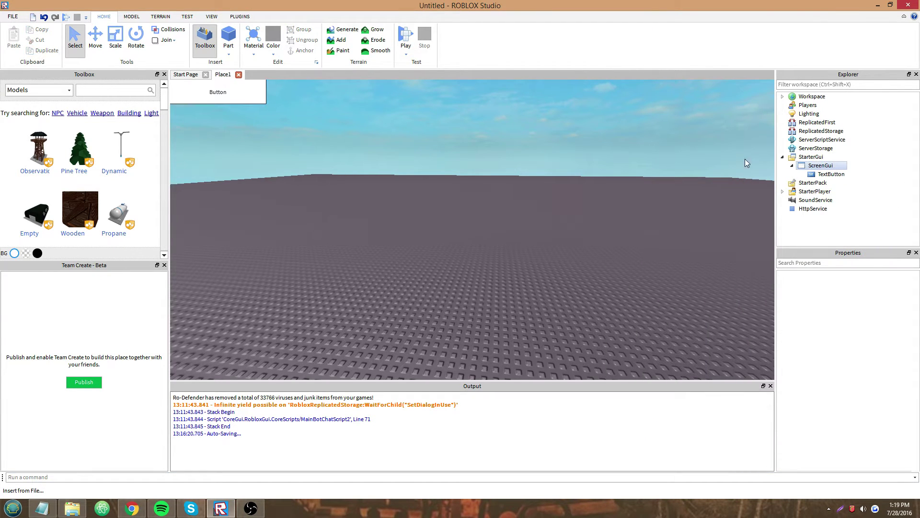
# Step: Set the TextButton's Position to {0.3,0},{0.3,0}
pyautogui.click(863, 426)
pyautogui.write('0.3,0,0,0')
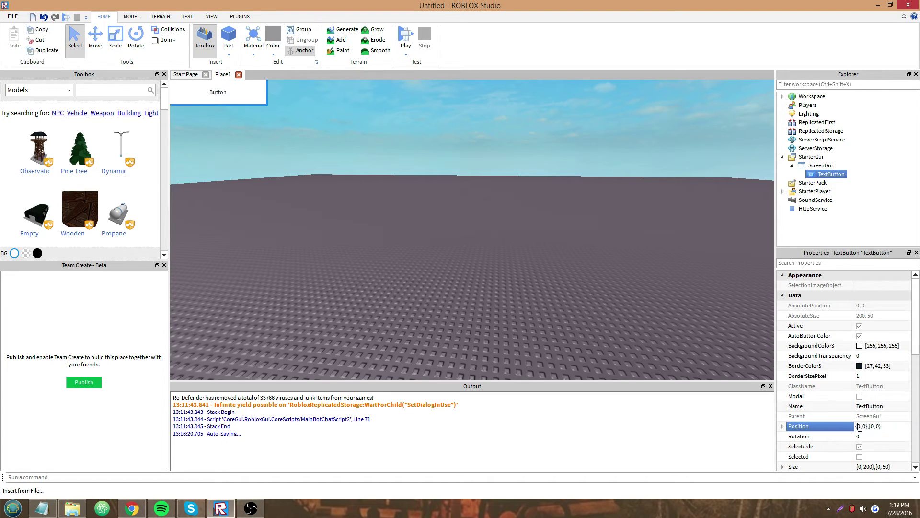
pyautogui.press('Return')
pyautogui.click(880, 427)
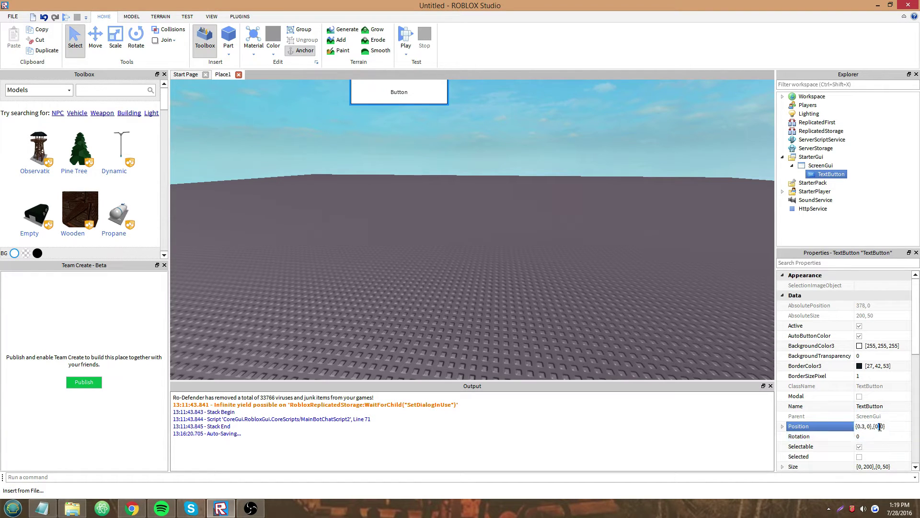
pyautogui.write('.3')
pyautogui.press('Return')
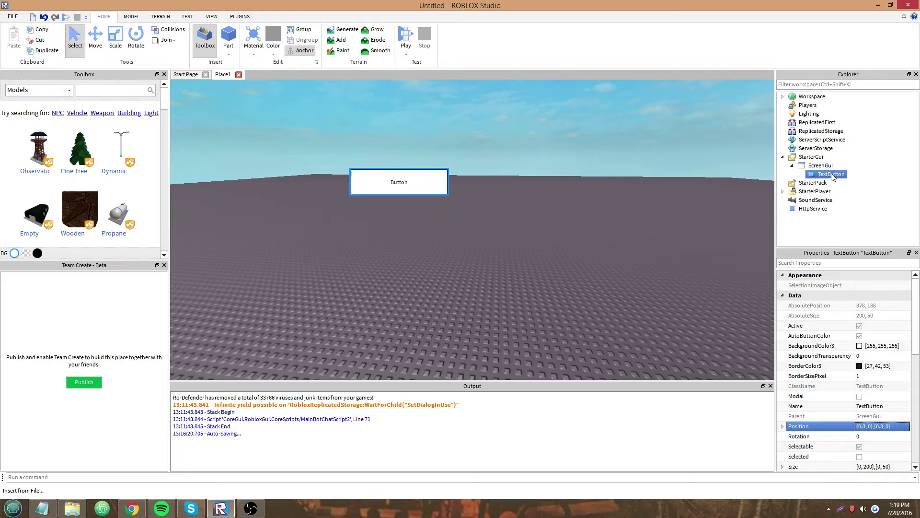
# Step: Add a LocalScript to the TextButton and replace its code with a MouseButton1Click handler
pyautogui.rightClick(834, 175)
pyautogui.click(730, 281)
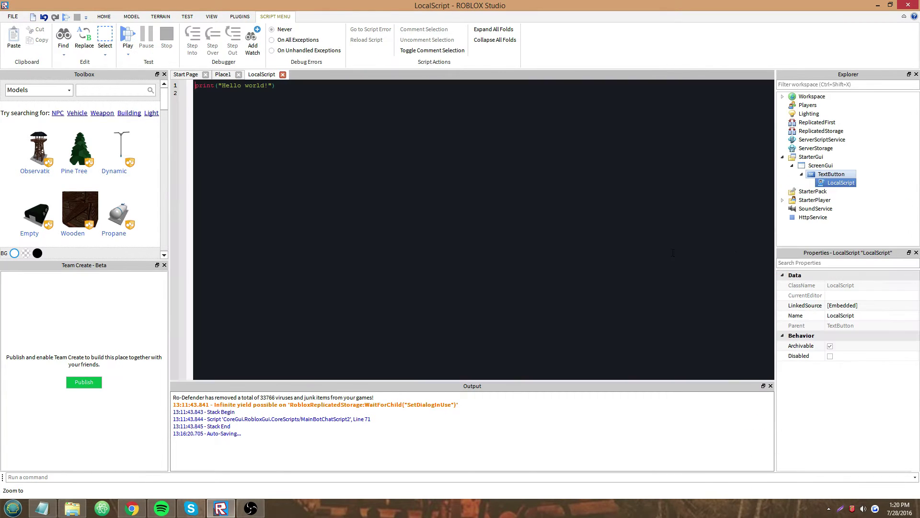
pyautogui.hotkey('ctrl', 'a')
pyautogui.write('script.')
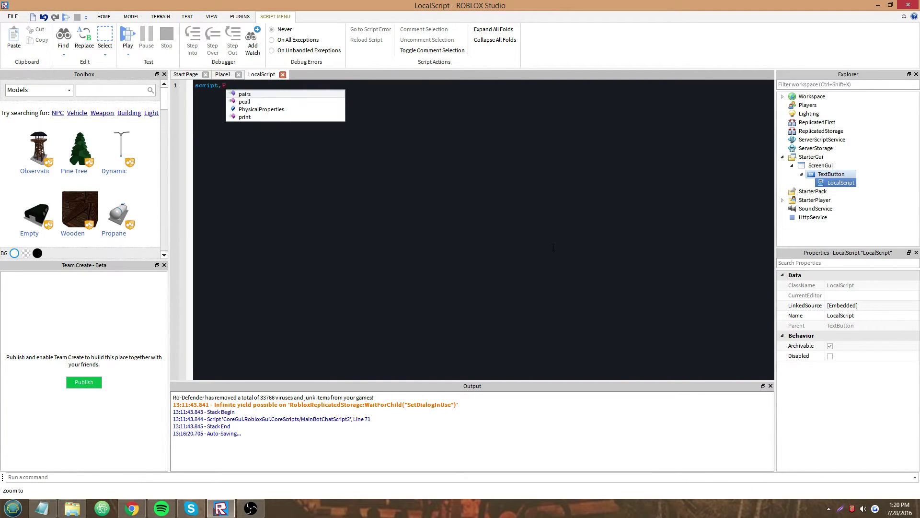
pyautogui.write('p')
pyautogui.press('Tab')
pyautogui.write('.mo')
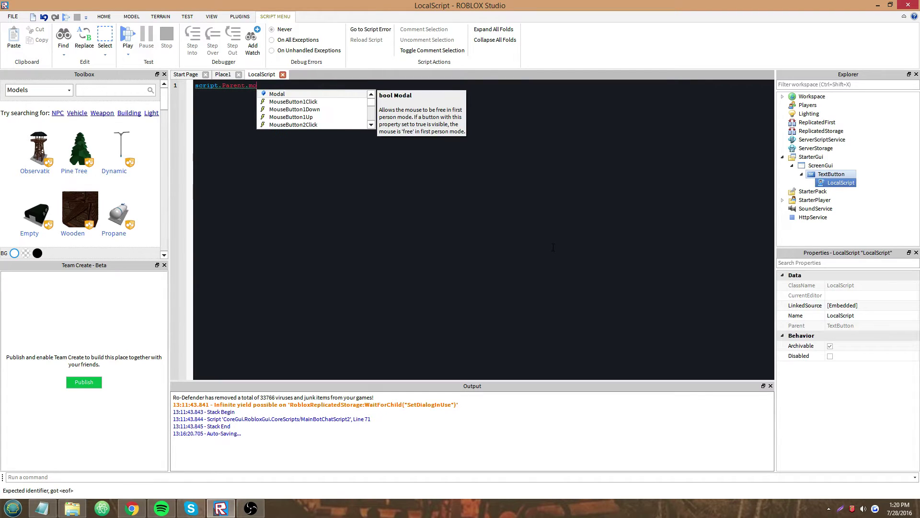
pyautogui.write('use')
pyautogui.press('Tab')
pyautogui.write(':con')
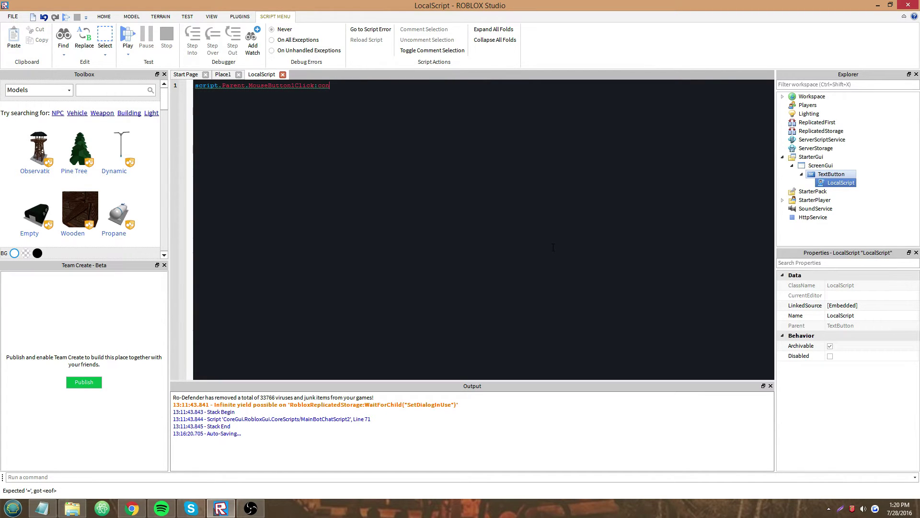
pyautogui.write('nect(func')
pyautogui.press('Tab')
pyautogui.write('()')
pyautogui.press('Return')
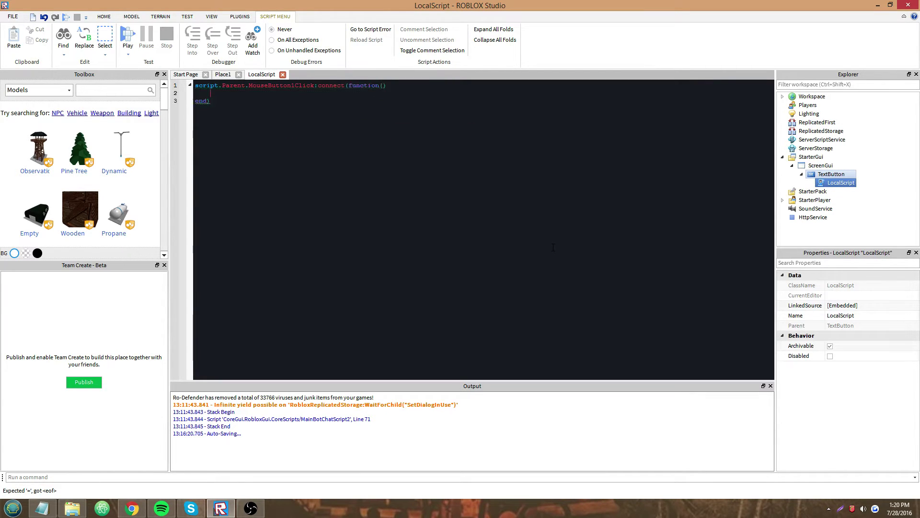
# Step: Add a MouseButton1Down handler function below the click handler
pyautogui.press('Return')
pyautogui.write('script.')
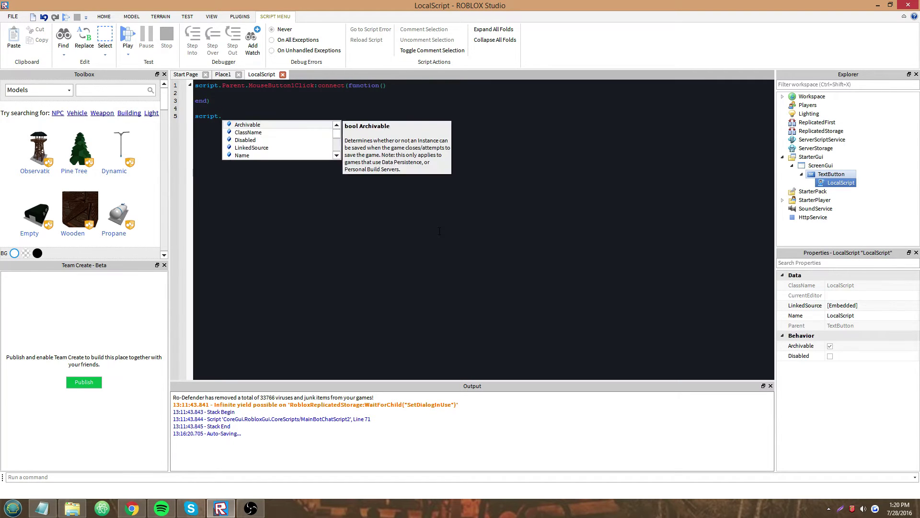
pyautogui.write('Parent.mouse')
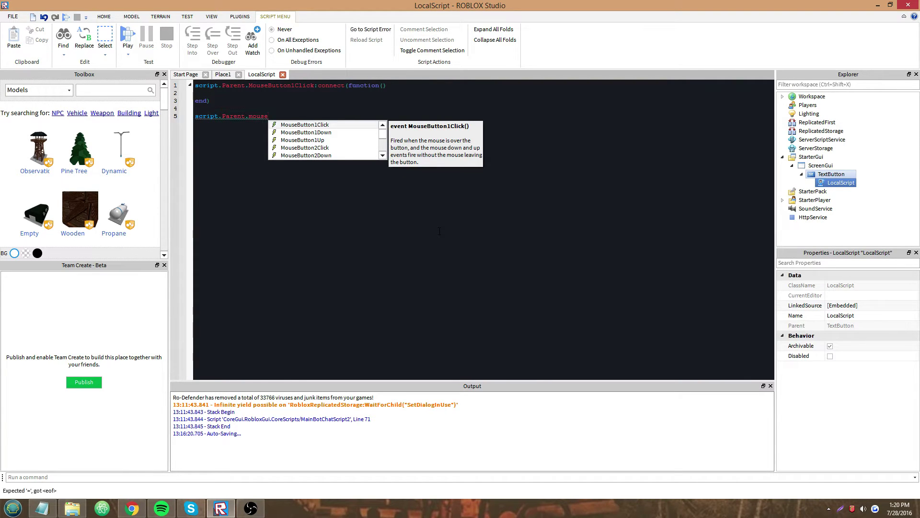
pyautogui.press('Down')
pyautogui.press('Tab')
pyautogui.write(':co')
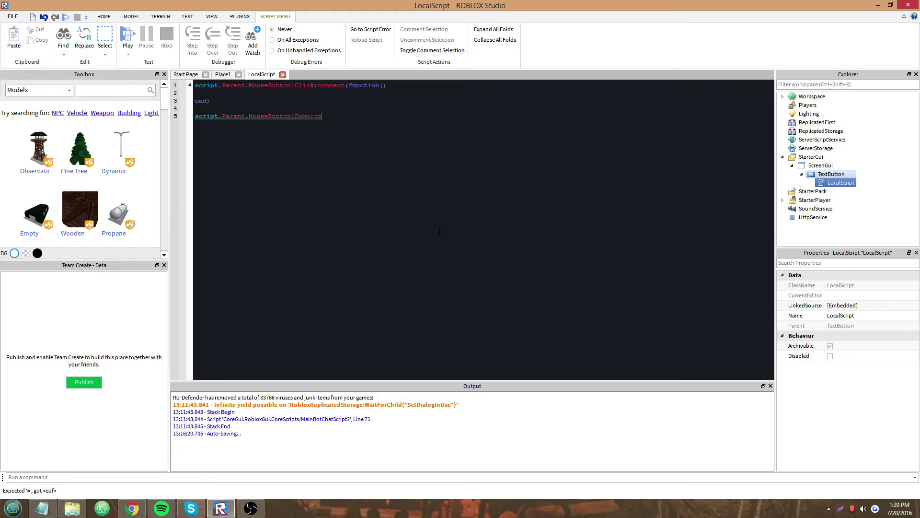
pyautogui.write('nnect(func')
pyautogui.press('Tab')
pyautogui.write('()')
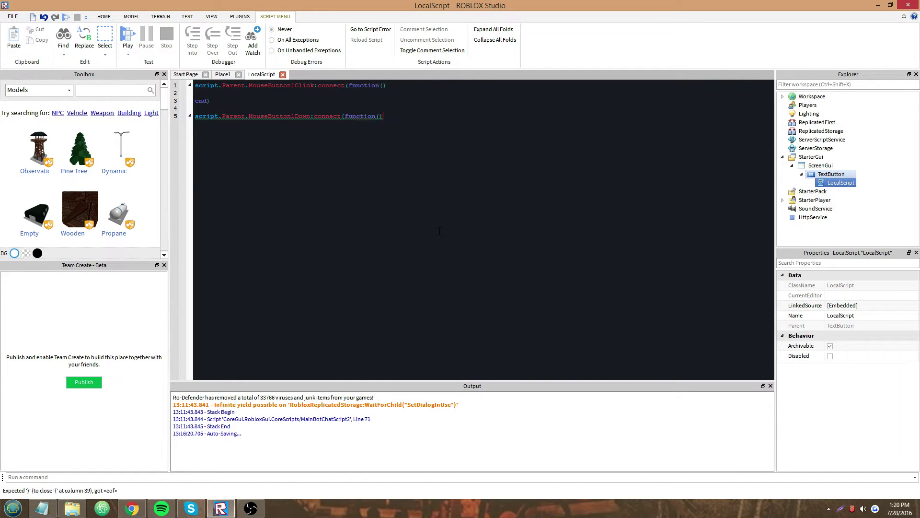
pyautogui.press('Return')
# Step: Add a MouseButton1Up handler function below the mouse-down handler
pyautogui.press('Down')
pyautogui.press('End')
pyautogui.press('Return')
pyautogui.press('Return')
pyautogui.write('script')
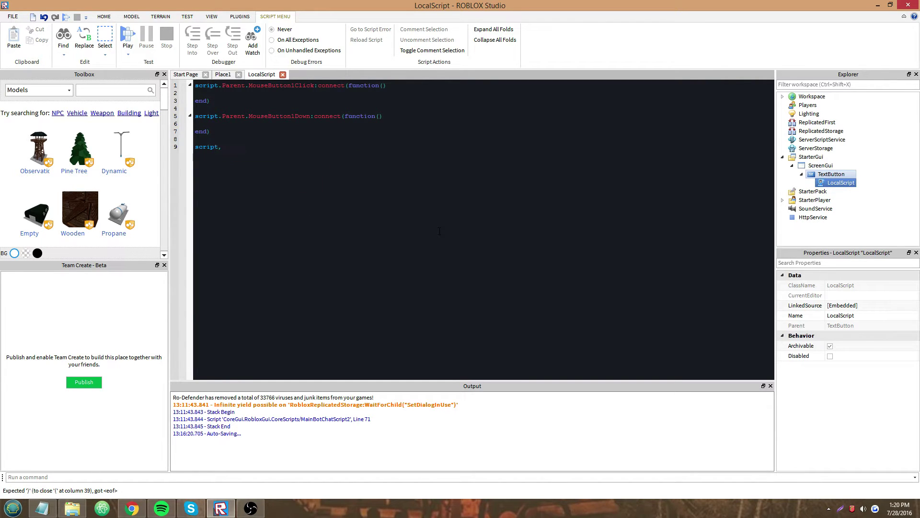
pyautogui.write('.Parent.mou8se')
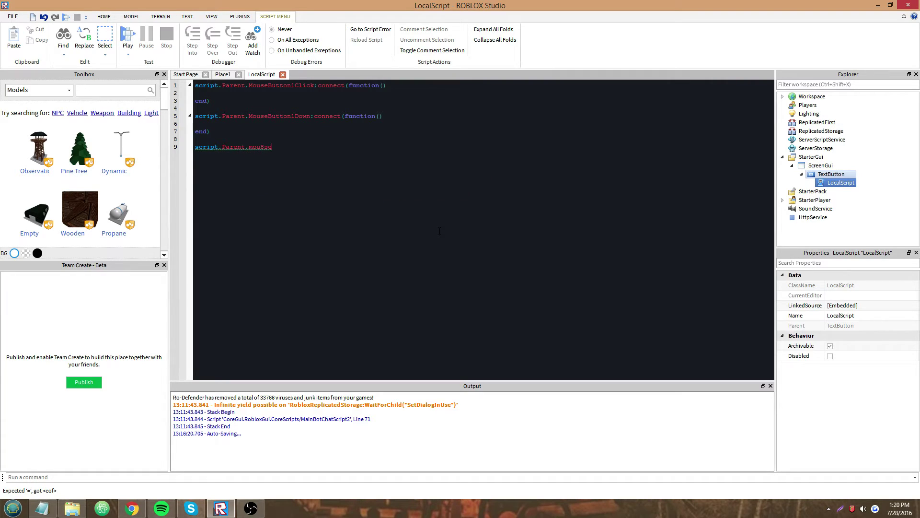
pyautogui.press('BackSpace')
pyautogui.press('BackSpace')
pyautogui.write('seButton1U')
pyautogui.press('Tab')
pyautogui.write(':connect(func')
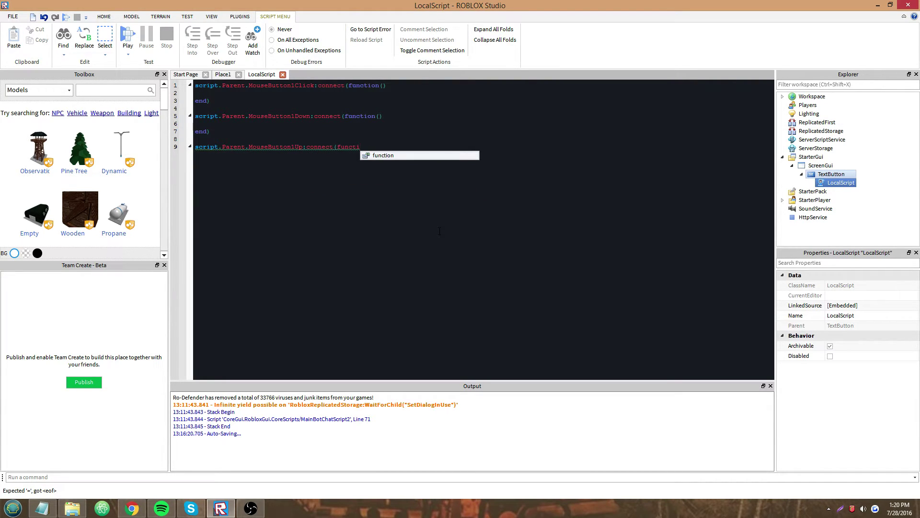
pyautogui.press('Tab')
pyautogui.write(')')
pyautogui.press('Return')
pyautogui.write("print 'u")
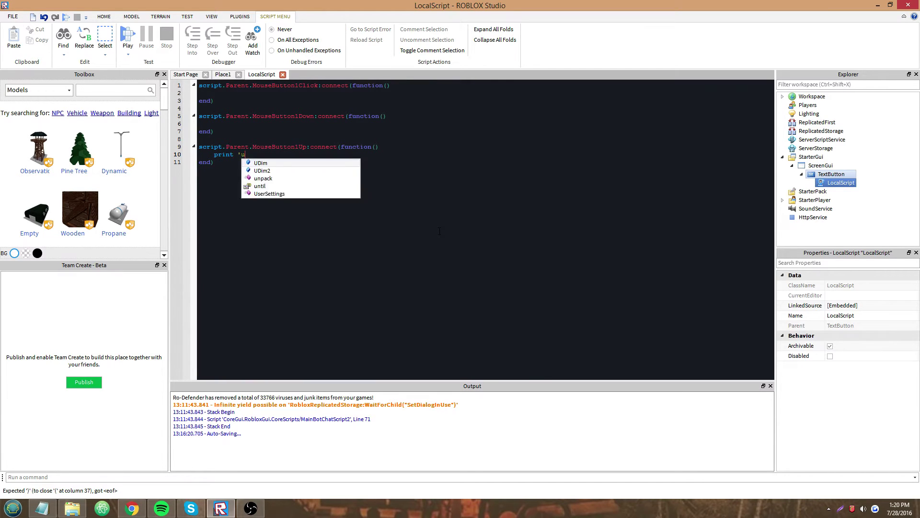
pyautogui.write("p'")
# Step: Fill the handlers with prints 'mouse is down', 'mouse is up' and 'clicked'; close the Start Page
pyautogui.click(210, 124)
pyautogui.write('prin')
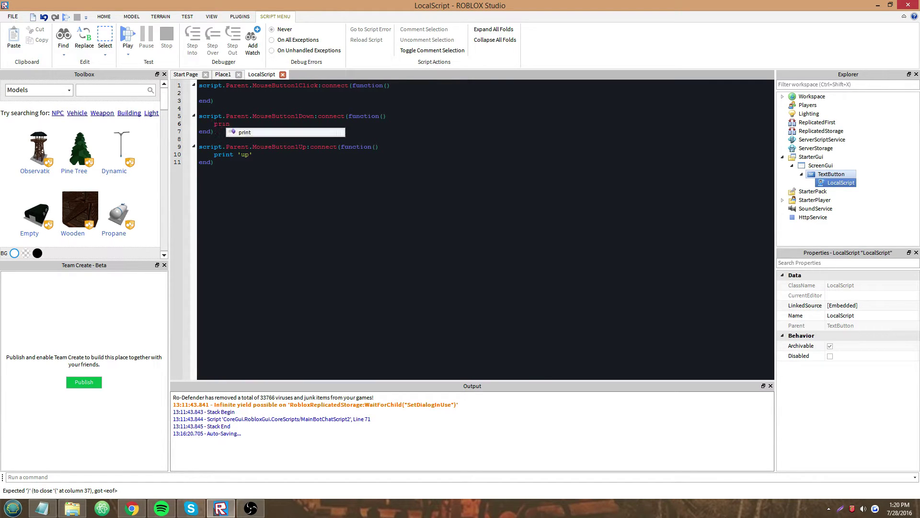
pyautogui.write("t 'mouse is down'")
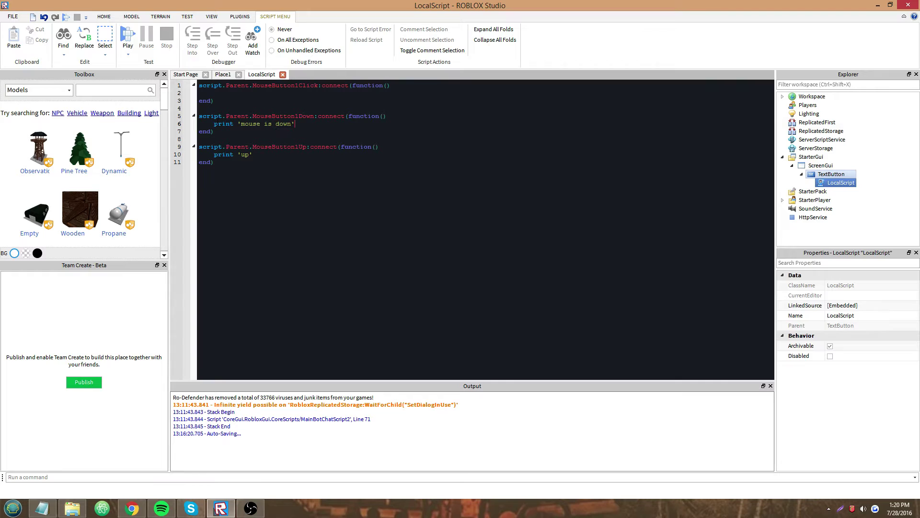
pyautogui.click(241, 154)
pyautogui.write('mouse i')
pyautogui.write('s')
pyautogui.click(259, 91)
pyautogui.write("print 'clic")
pyautogui.write("ked'")
pyautogui.click(205, 74)
# Step: Block-comment lines 5–11 of the LocalScript, then start a Play test from Place1
pyautogui.click(595, 234)
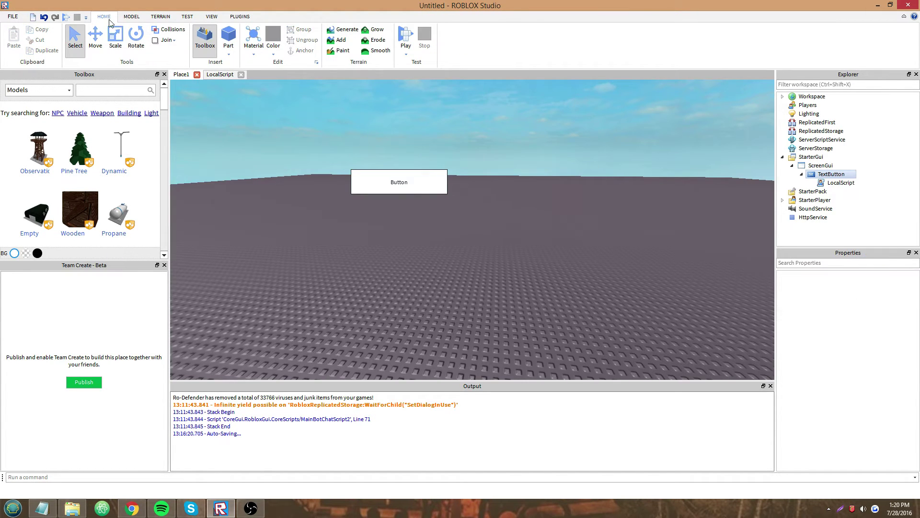
pyautogui.doubleClick(821, 183)
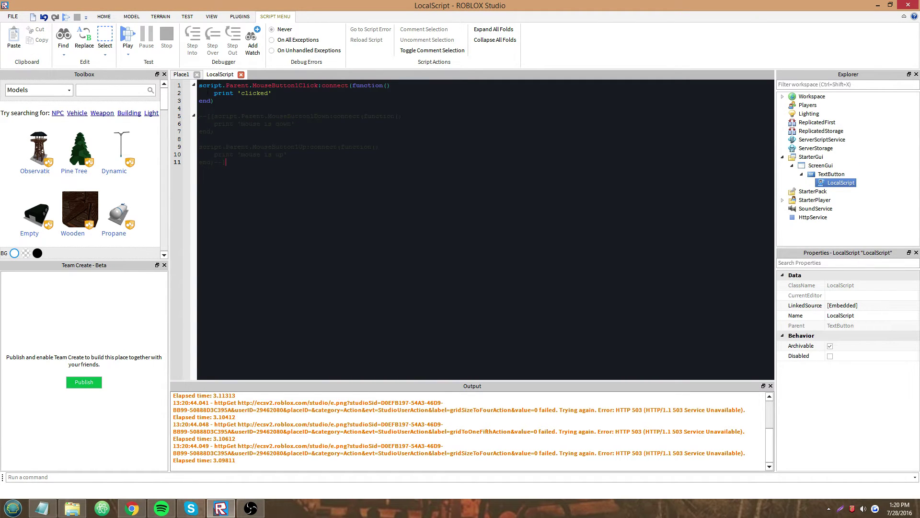
pyautogui.click(181, 74)
pyautogui.click(64, 18)
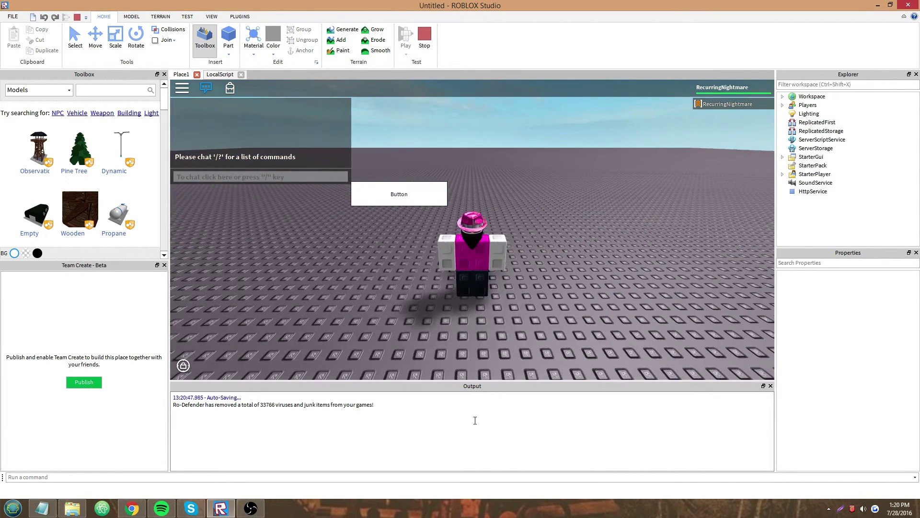
# Step: Click the test Button repeatedly, printing 'clicked' four times in Output, then stop the test
pyautogui.click(422, 199)
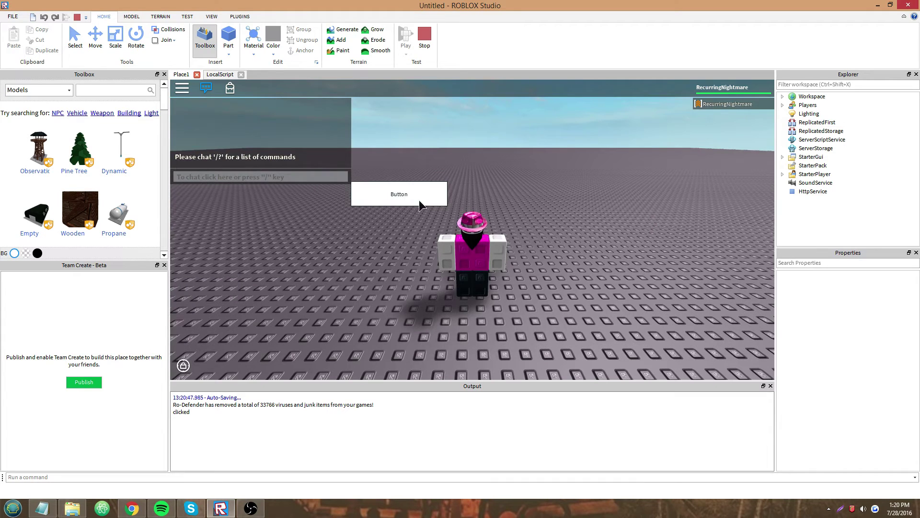
pyautogui.click(419, 200)
pyautogui.click(420, 199)
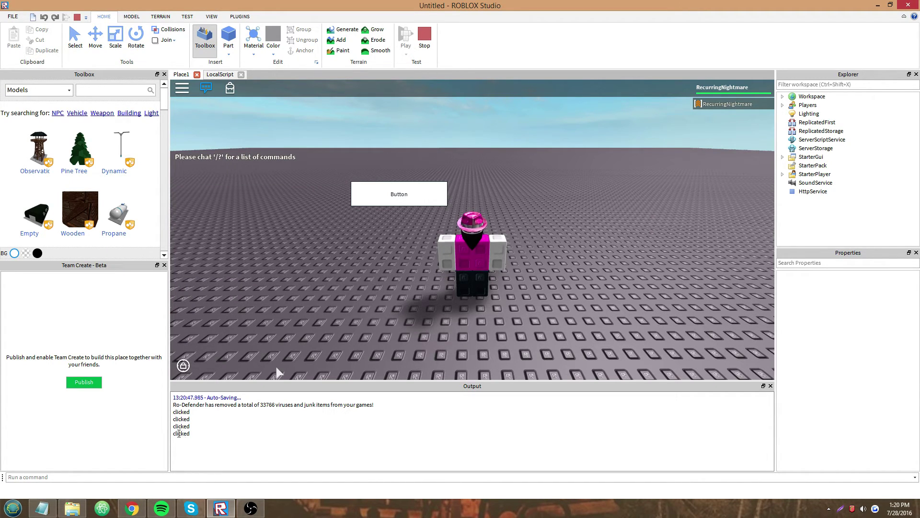
pyautogui.click(184, 434)
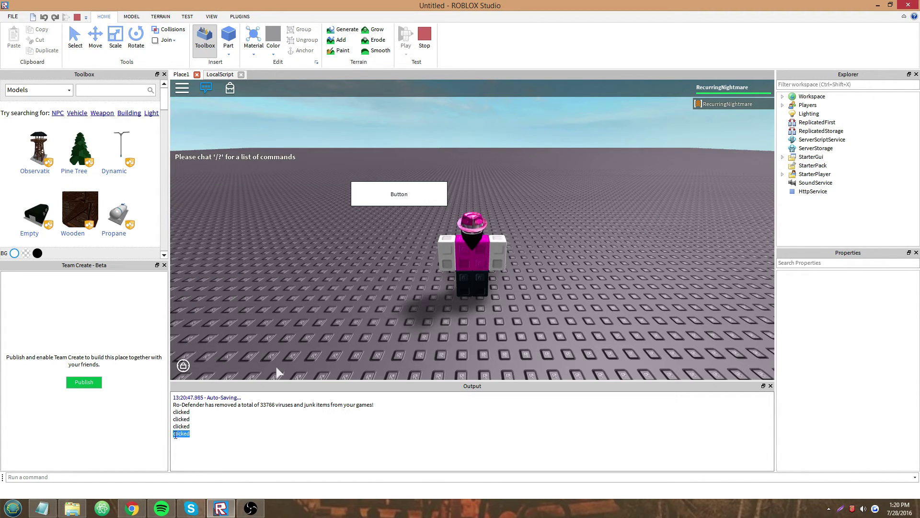
pyautogui.click(424, 38)
# Step: Uncomment lines 5–11, block-comment lines 1–3 of the LocalScript, and return to Place1
pyautogui.click(231, 76)
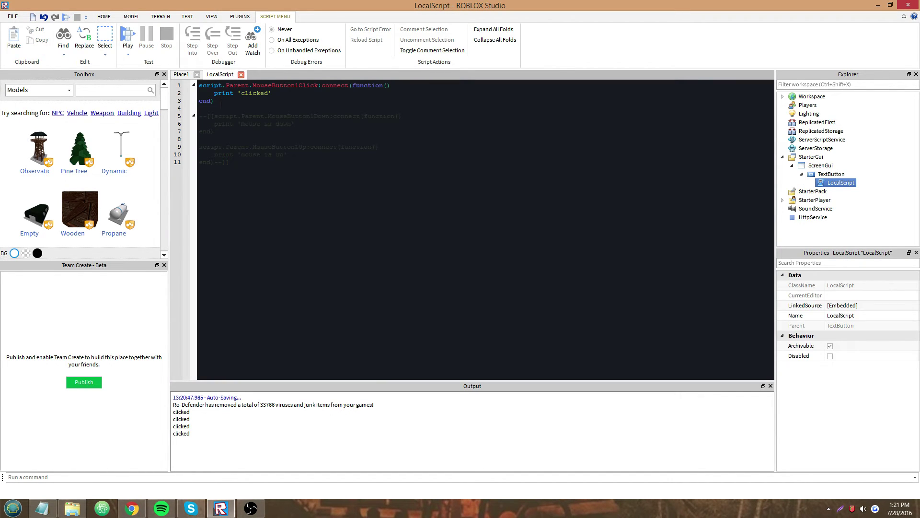
pyautogui.hotkey('ctrl', 'z')
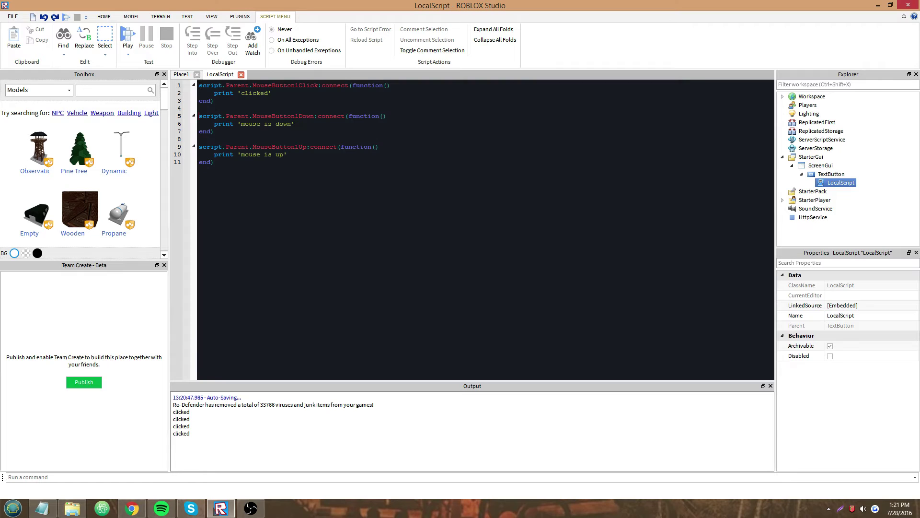
pyautogui.write('--')
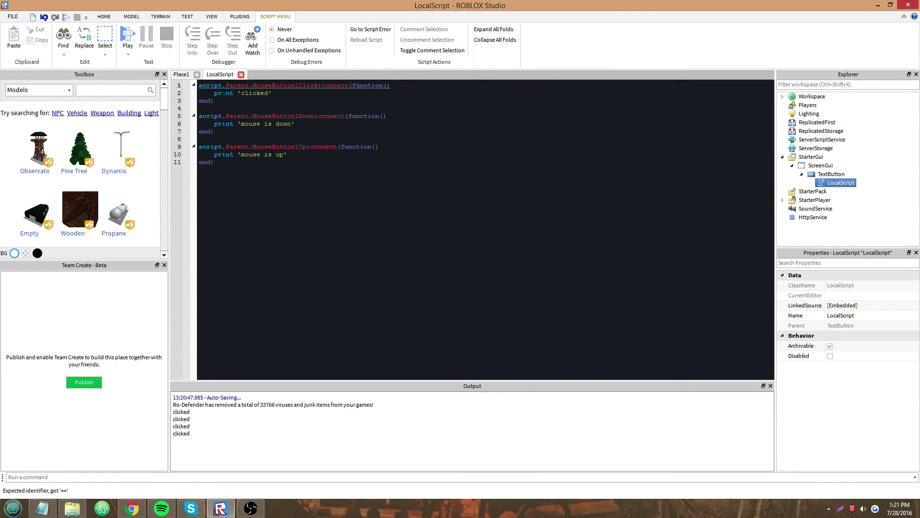
pyautogui.write('[[')
pyautogui.hotkey('ctrl', 'z')
pyautogui.click(180, 75)
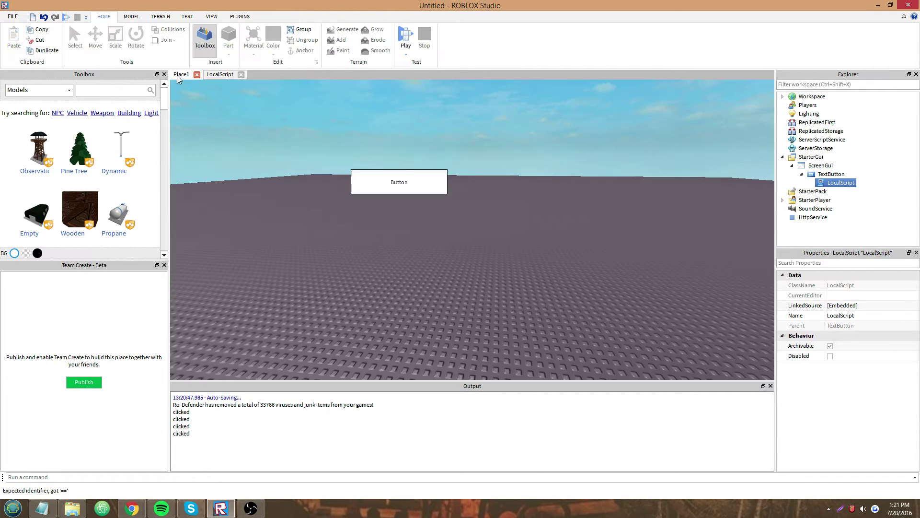
# Step: Play-test, pressing and releasing the Button to print 'mouse is down' and 'mouse is up', then stop
pyautogui.click(66, 17)
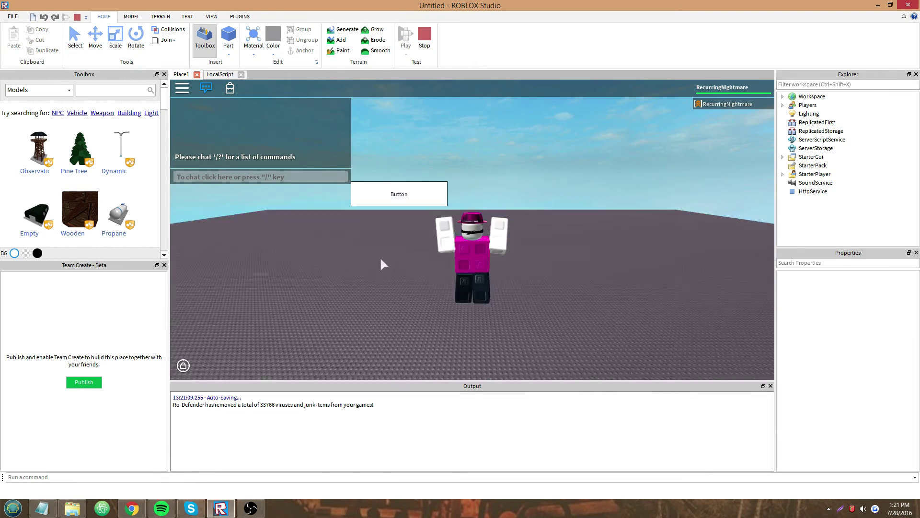
pyautogui.moveTo(383, 265); pyautogui.dragTo(434, 199, button='right')
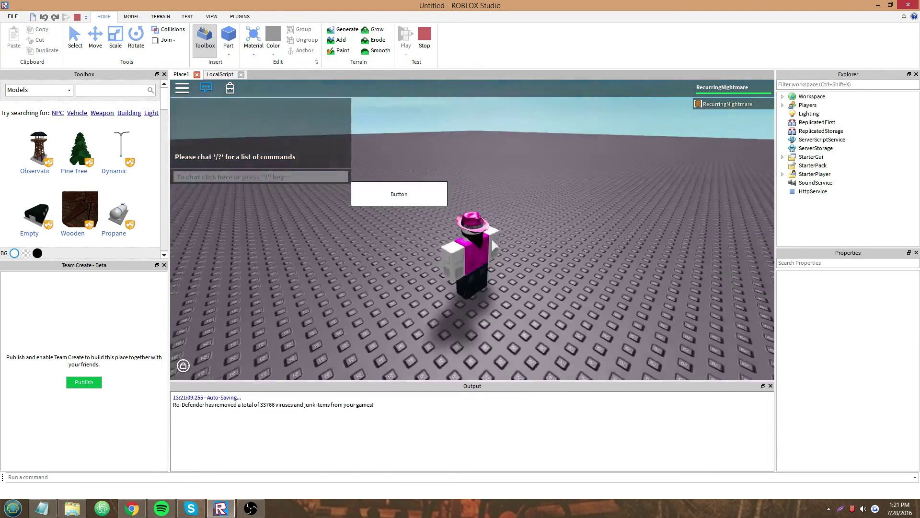
pyautogui.click(432, 193)
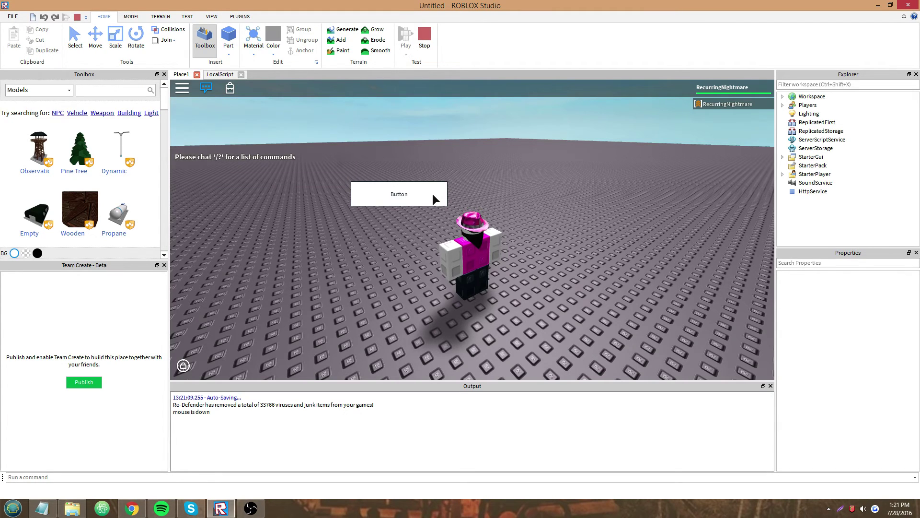
pyautogui.click(432, 194)
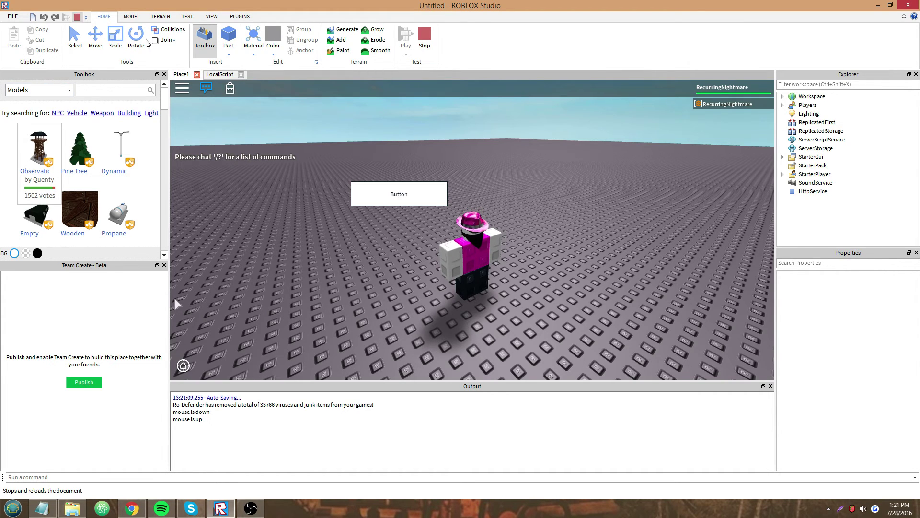
pyautogui.click(77, 17)
# Step: Remove the --[[ ]] markers around lines 1–3 and close the LocalScript tab
pyautogui.click(226, 78)
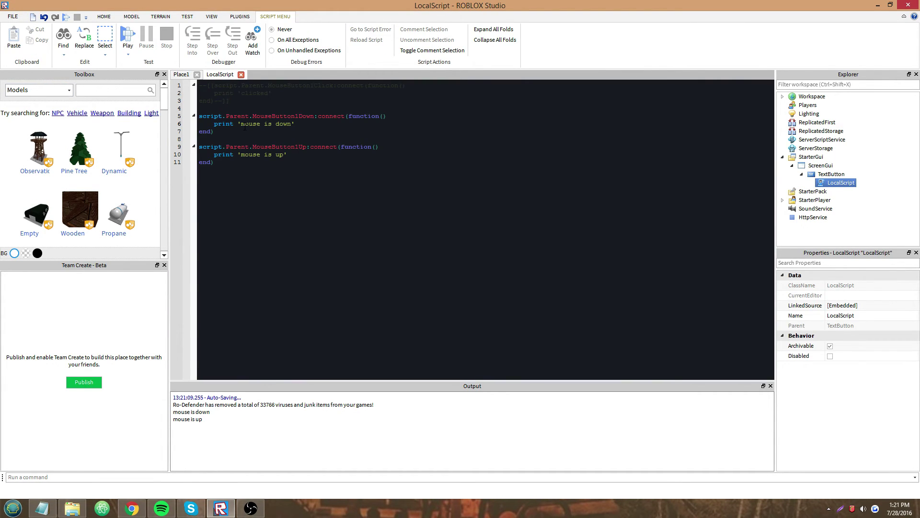
pyautogui.hotkey('ctrl', 'z')
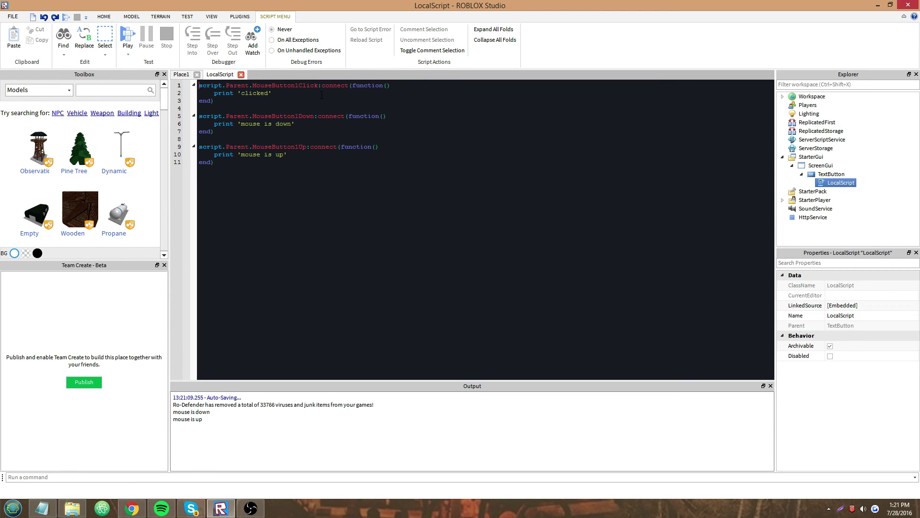
pyautogui.click(240, 75)
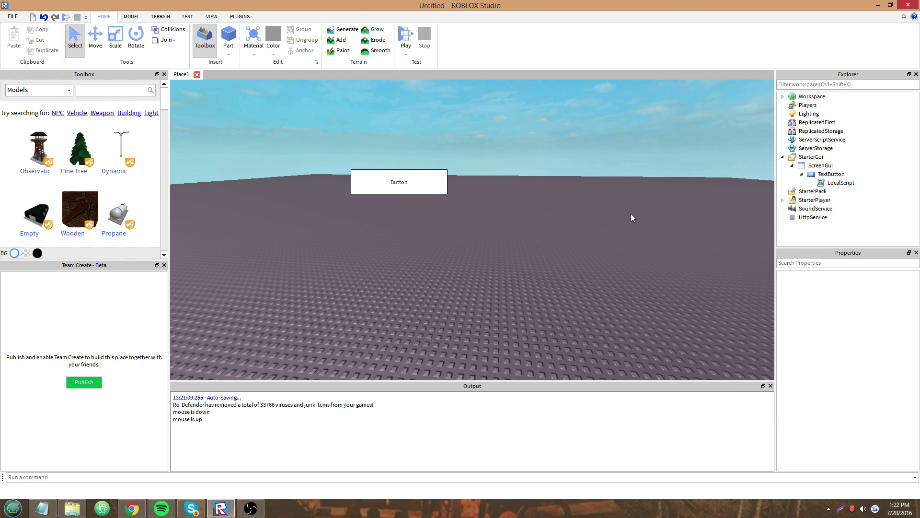
pyautogui.moveTo(631, 213); pyautogui.dragTo(622, 215, button='right')
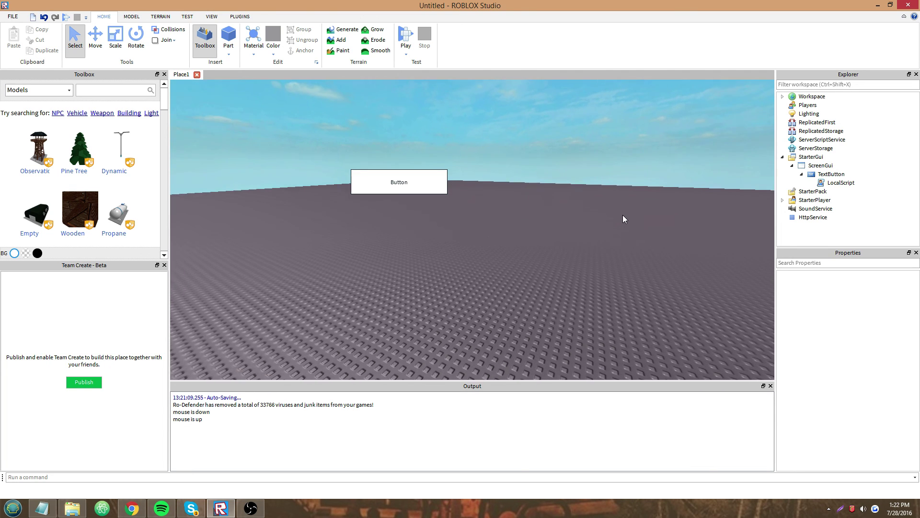